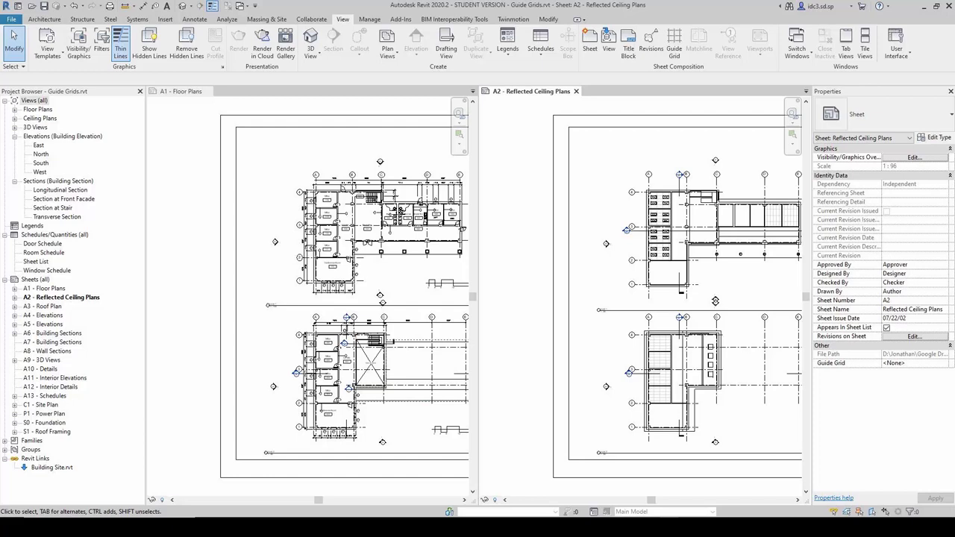
- Zoom the A2 Reflected Ceiling Plans sheet to fit so its full title block shows
key(z)
key(f)
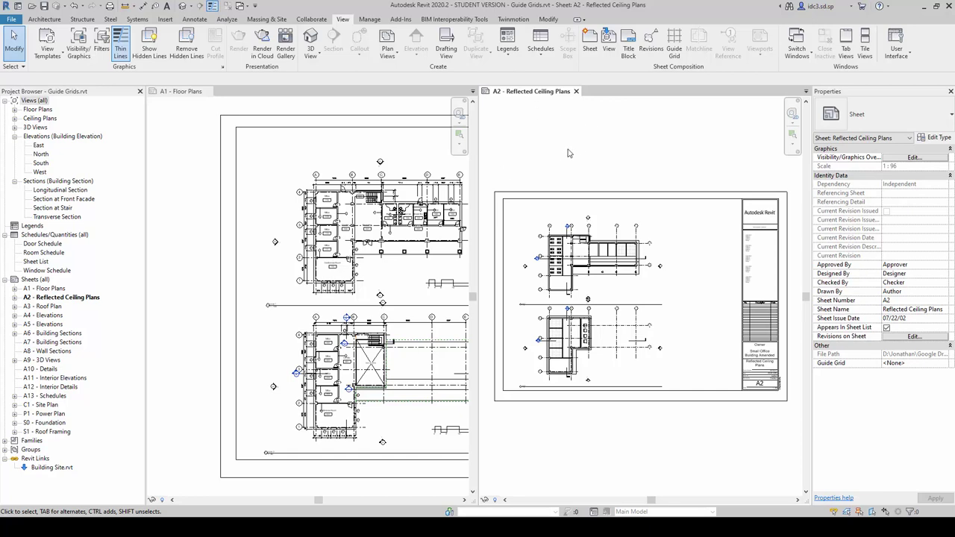
- Tab the tiled sheet views, zoom to fit, and bring A1 - Floor Plans forward
key(t)
key(w)
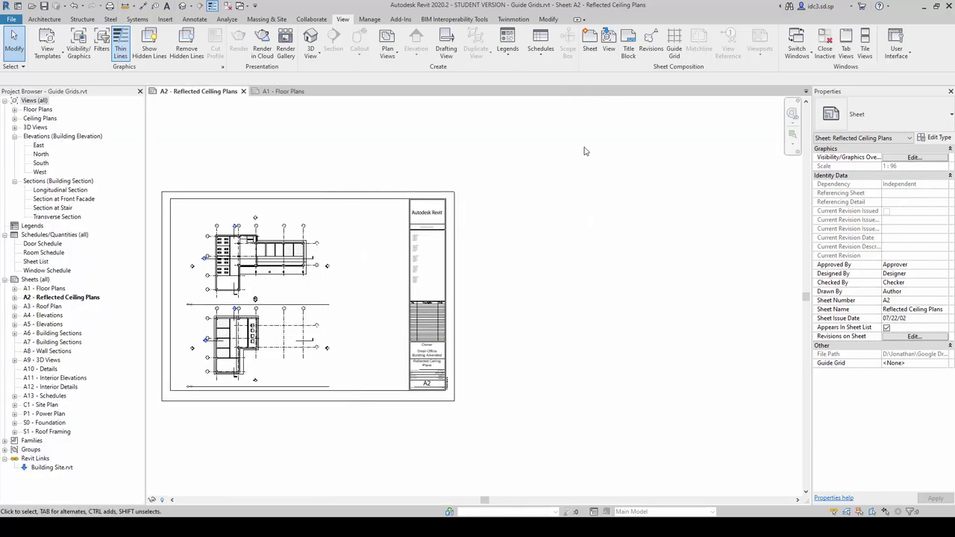
key(z)
key(a)
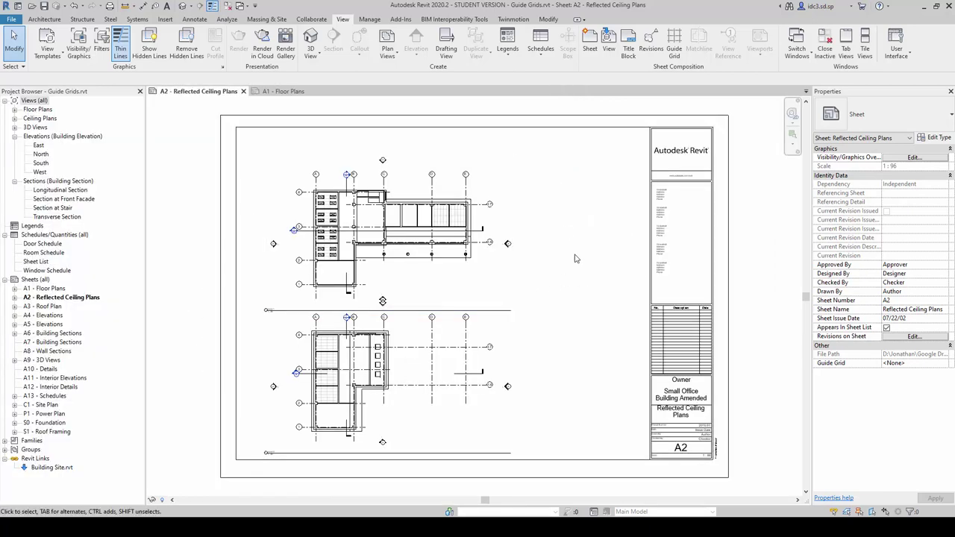
key(ctrl+Tab)
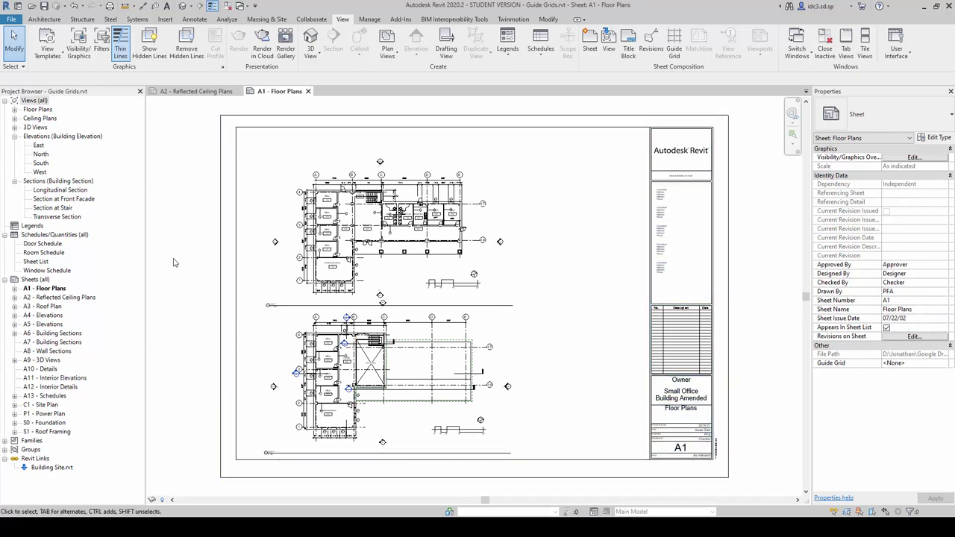
- Launch the DWG export through File > Export > CAD Formats > DWG
click(11, 19)
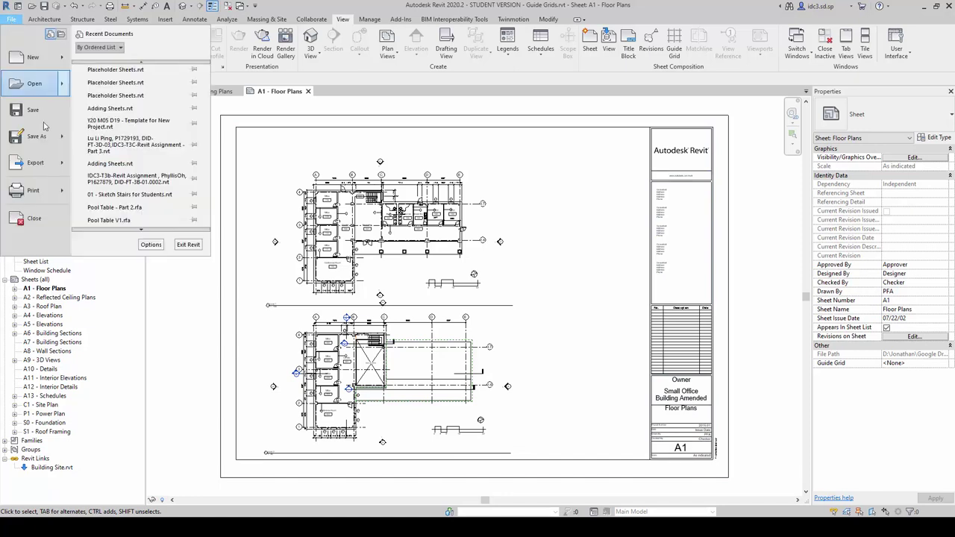
mouse_move(52, 170)
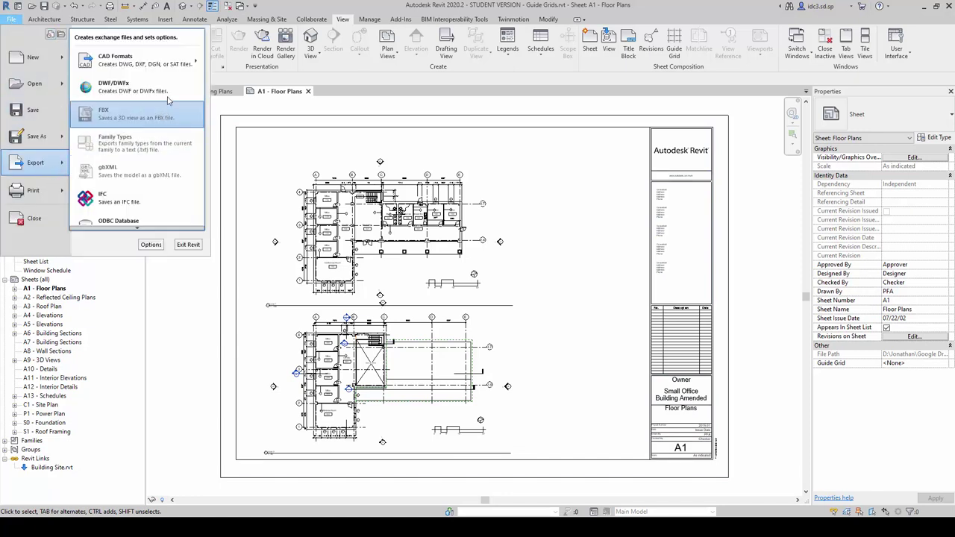
mouse_move(177, 65)
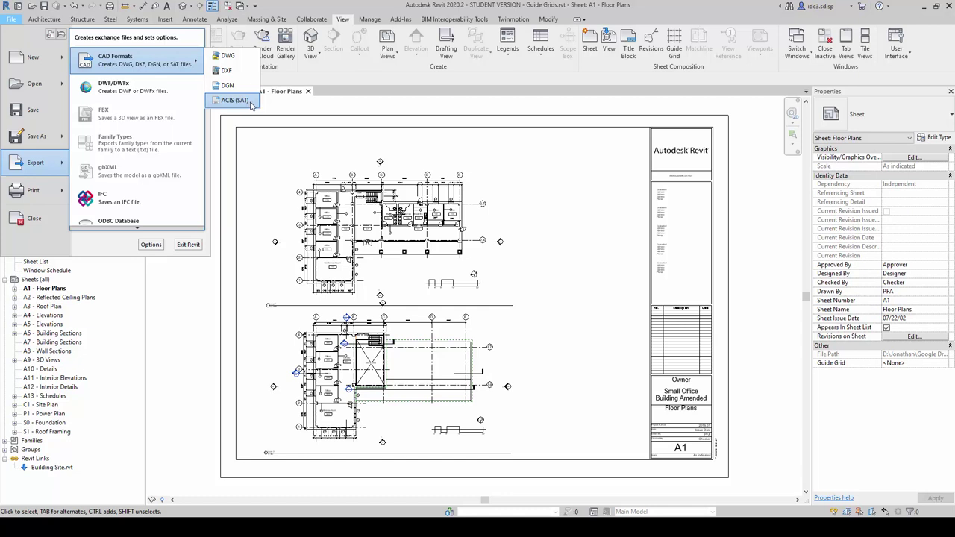
click(247, 60)
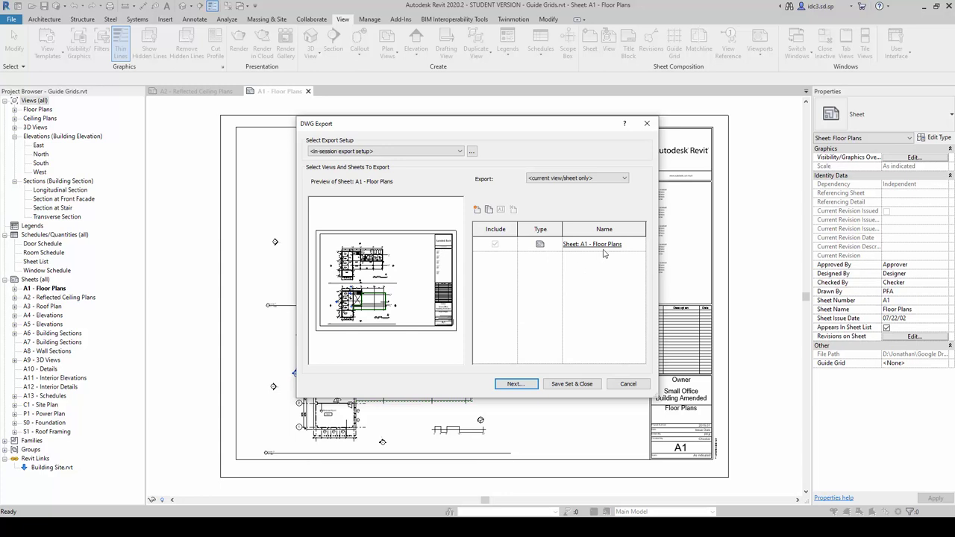
- Export the in-session set, list Sheets in the Model, check all sheets, and continue
click(610, 181)
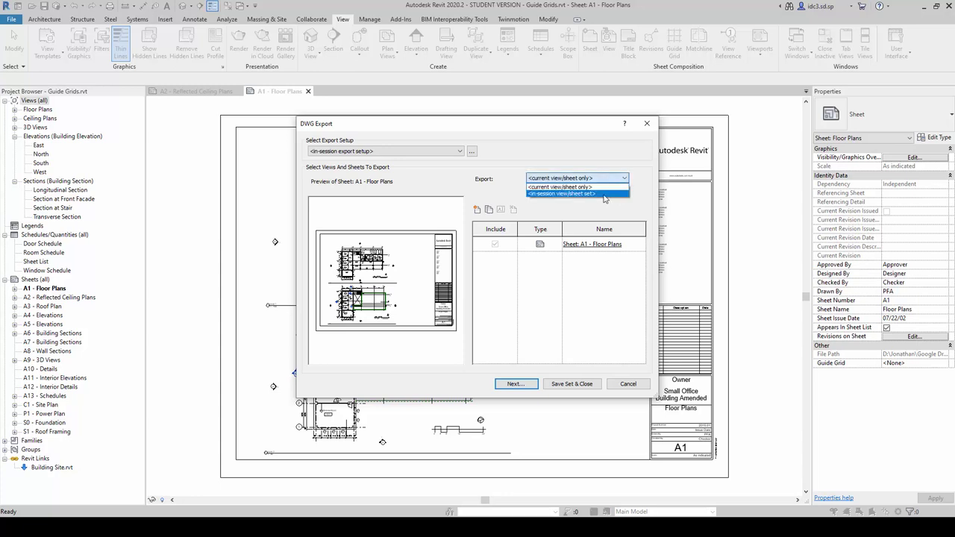
click(606, 196)
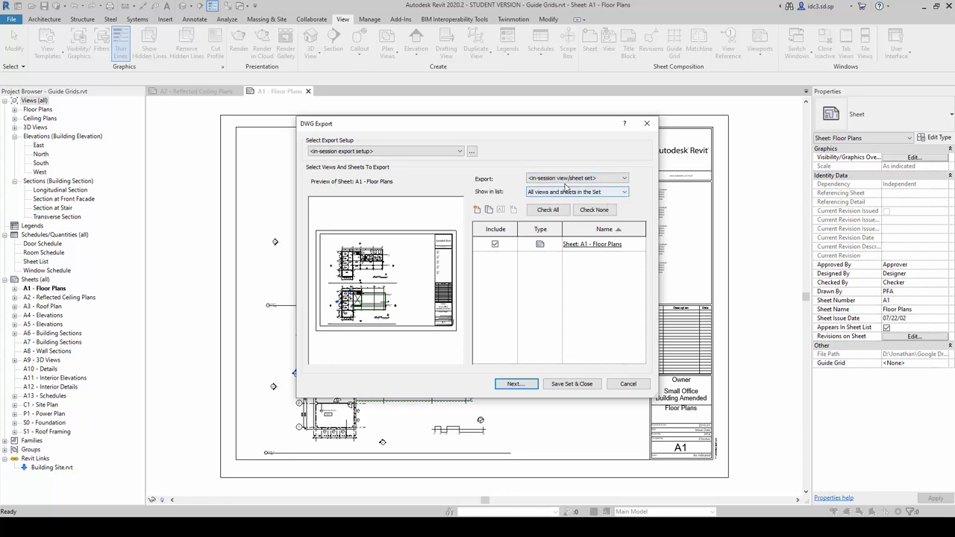
click(611, 194)
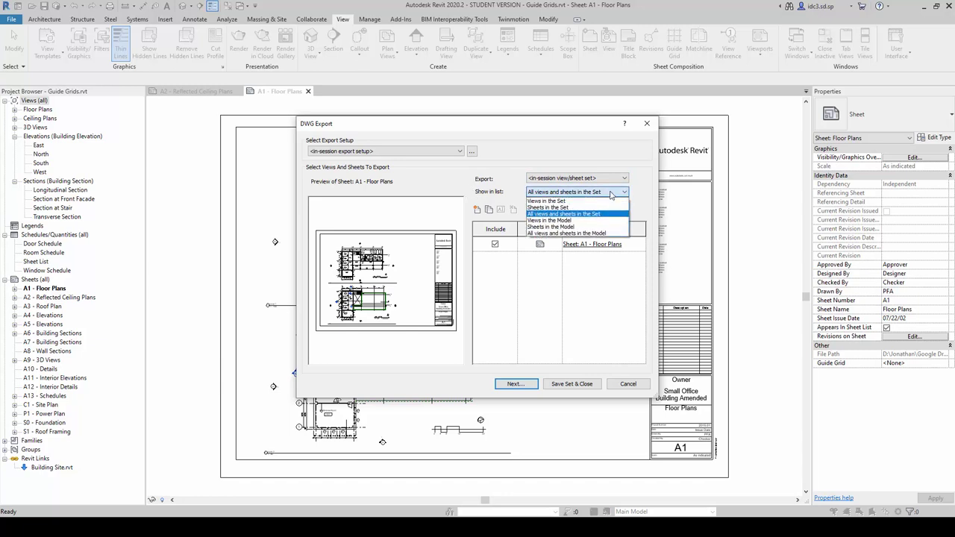
click(553, 227)
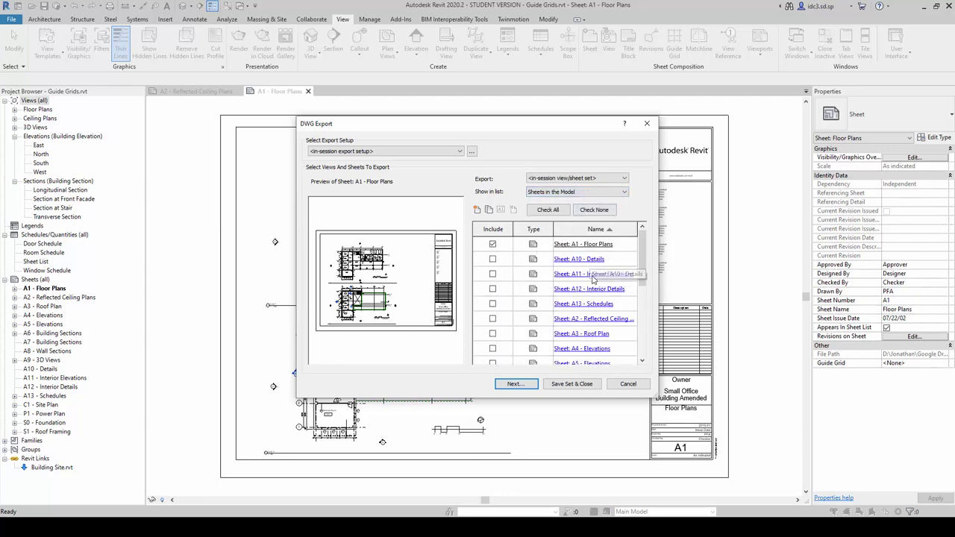
scroll(590, 332, down, 1)
scroll(590, 331, down, 1)
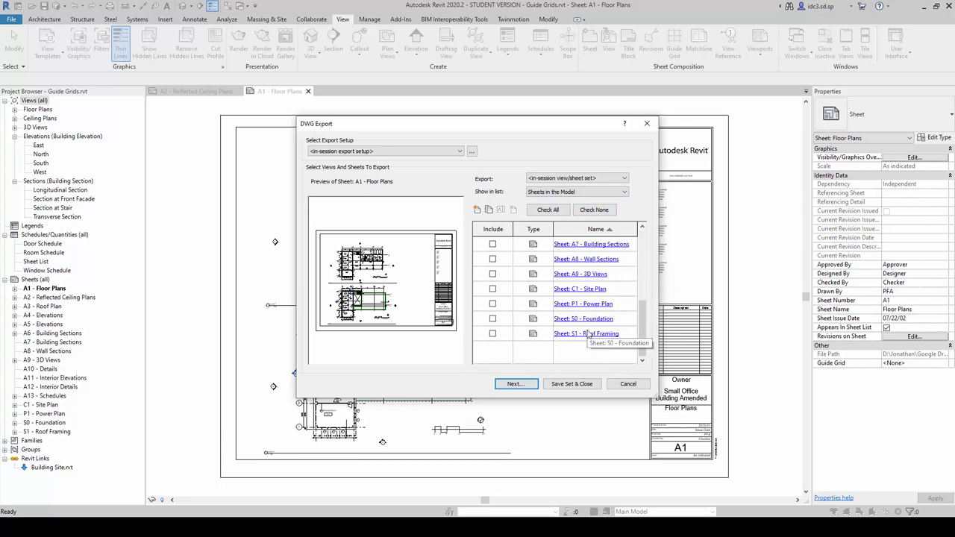
scroll(586, 340, up, 2)
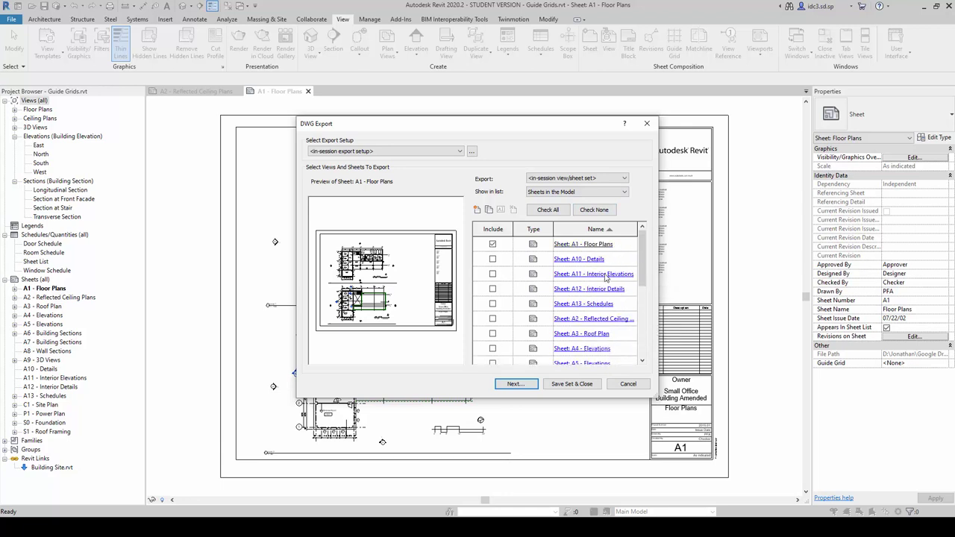
click(554, 210)
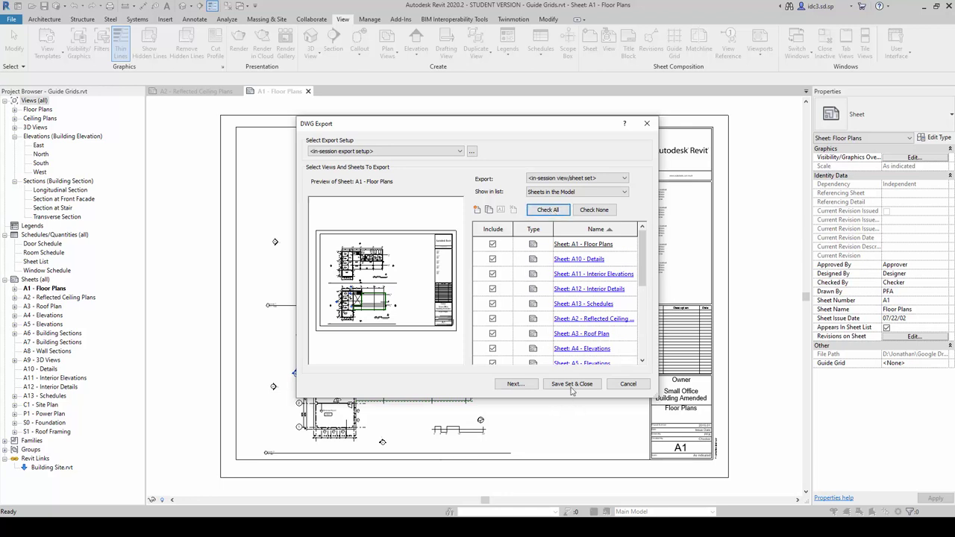
click(507, 386)
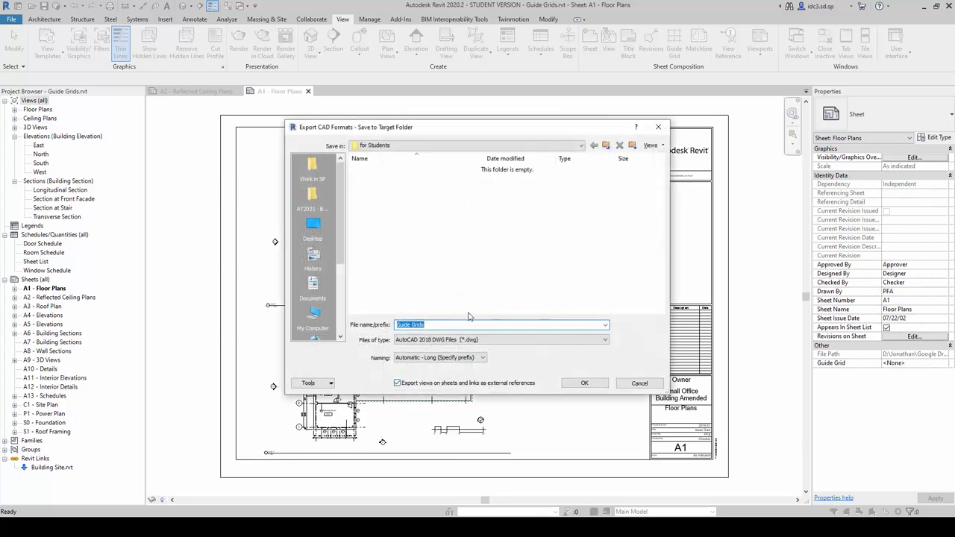
- Export as AutoCAD 2018 DWG with prefix 'Project Documentation Set' into the for Students folder
drag(510, 139, 518, 155)
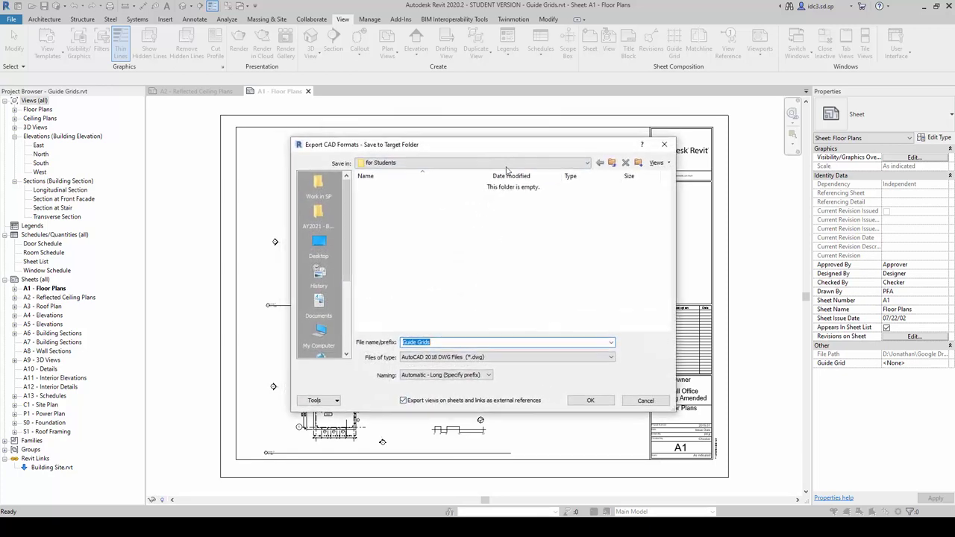
click(449, 342)
text(Po)
text(oject Documentation Set)
click(587, 163)
click(416, 226)
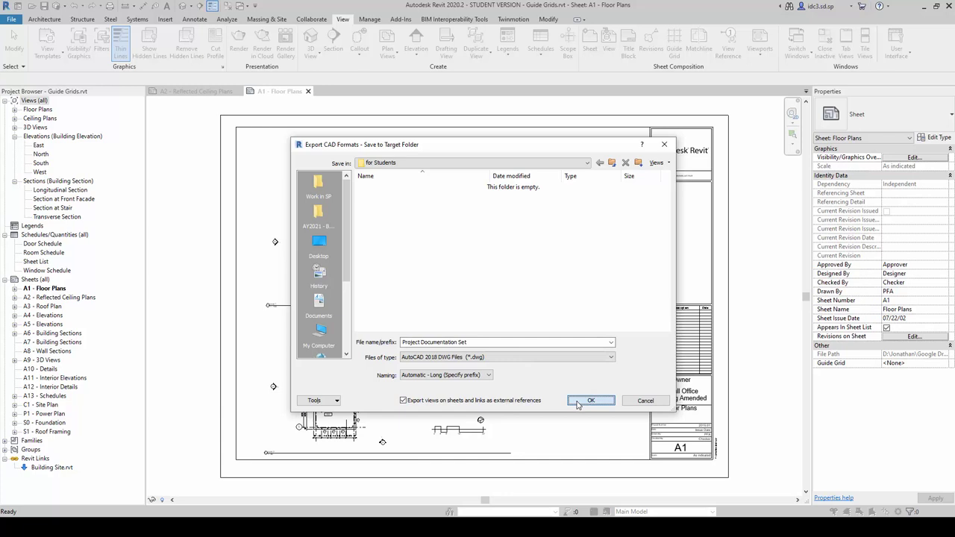
click(532, 357)
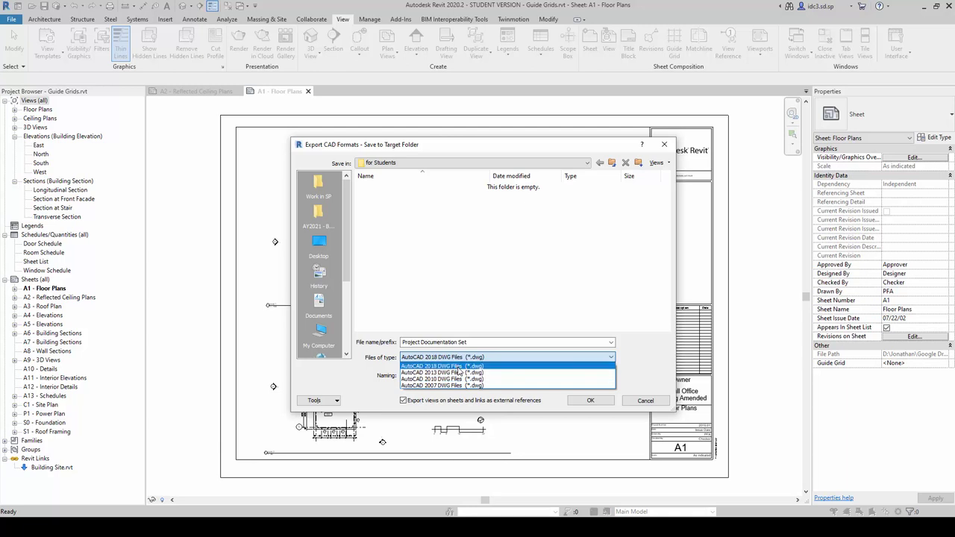
click(521, 316)
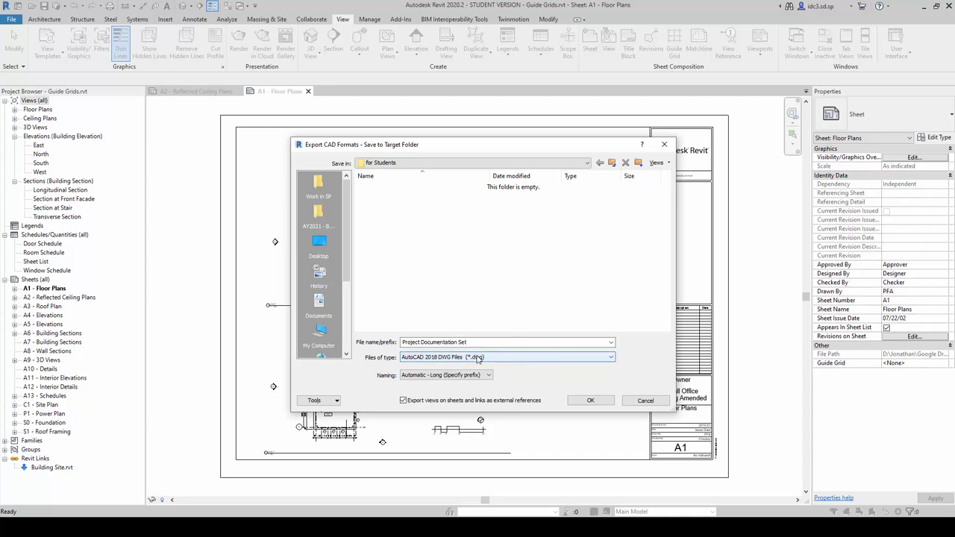
click(591, 401)
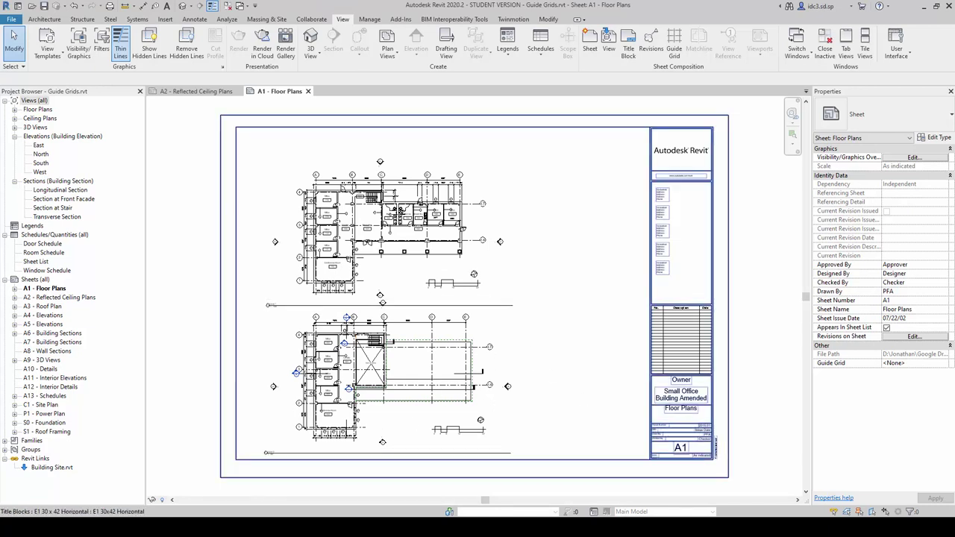
- Go up to for Lesson Use, enter for Students, and sort its files by Type
mouse_move(288, 526)
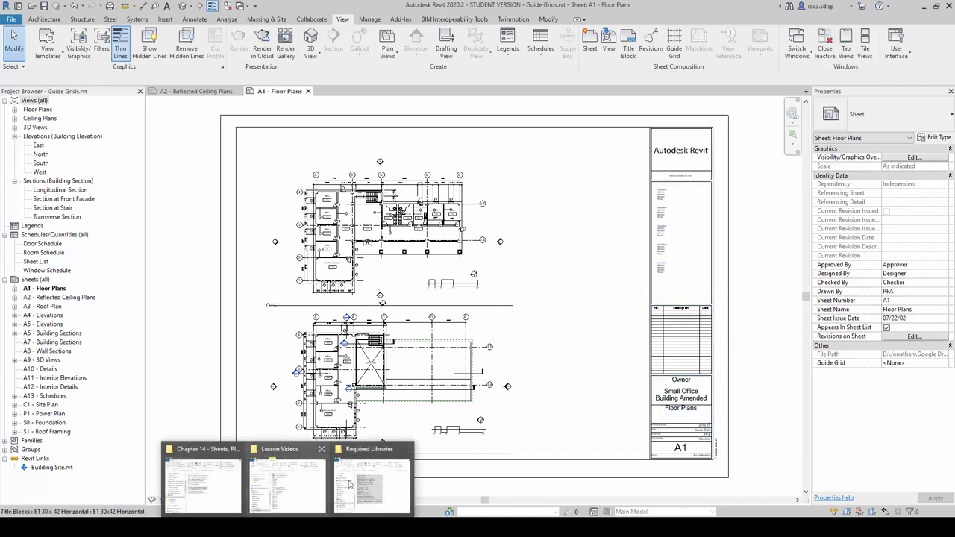
click(371, 481)
click(708, 244)
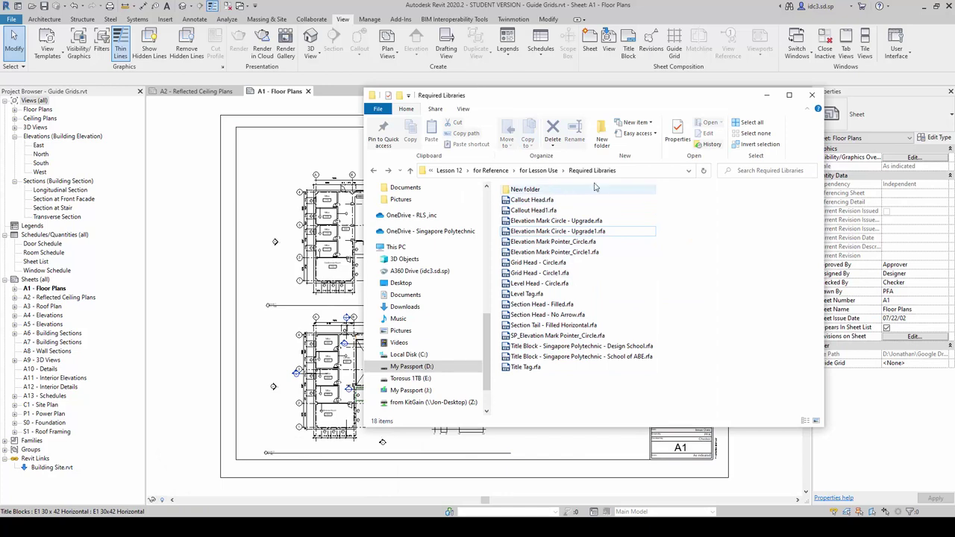
click(539, 171)
double_click(527, 189)
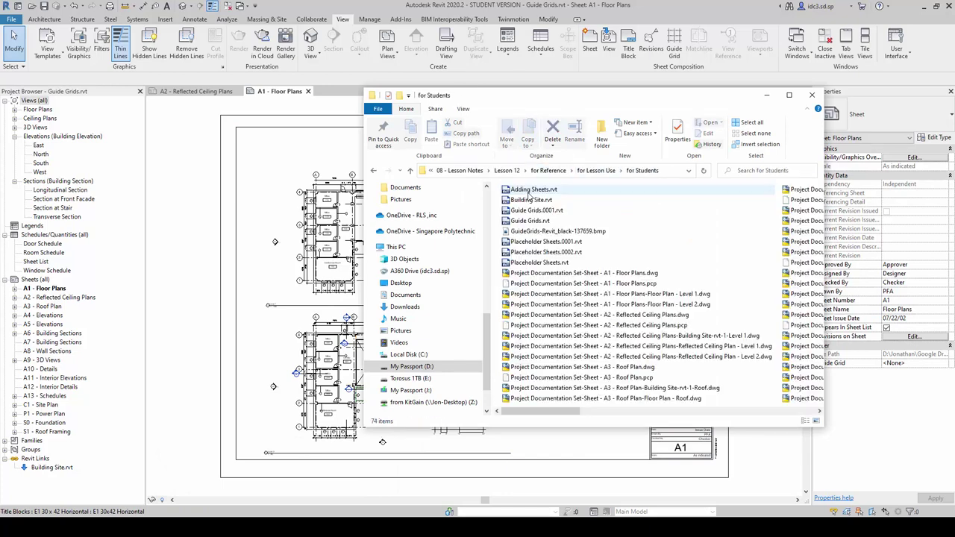
scroll(657, 303, down, 5)
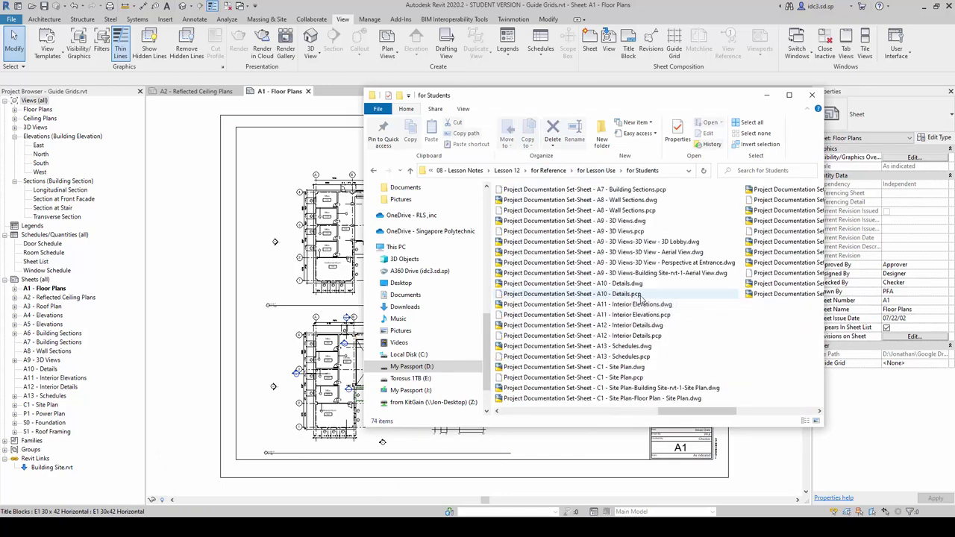
right_click(695, 334)
mouse_move(723, 348)
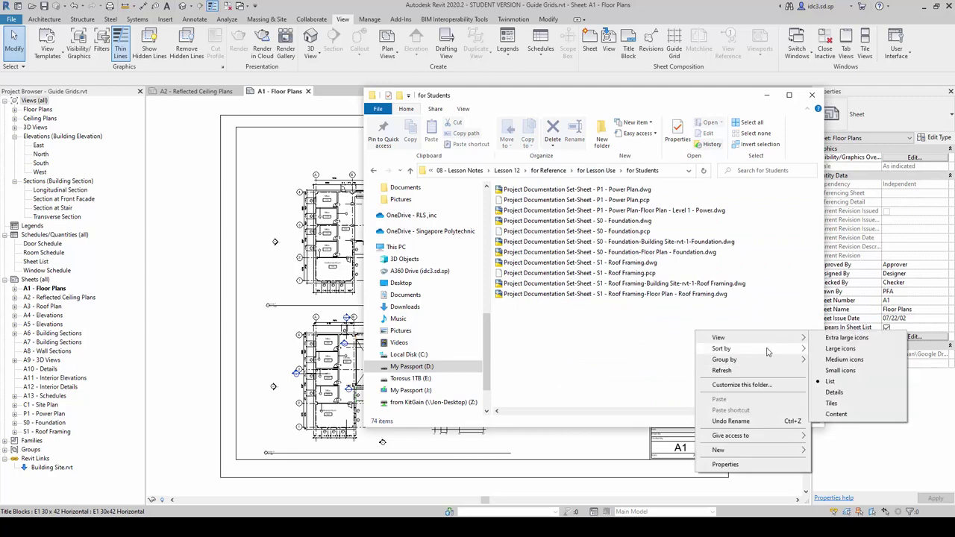
click(832, 373)
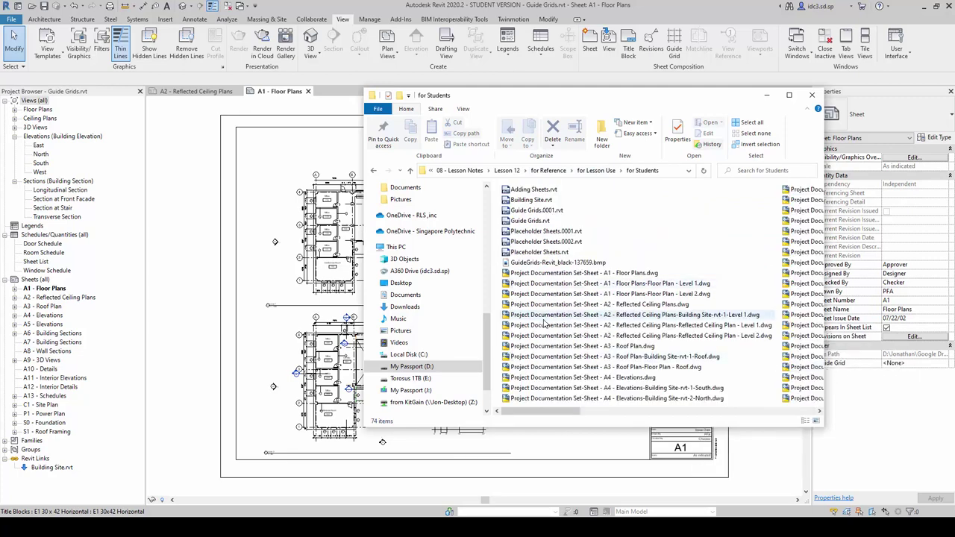
- Open the A1 - Floor Plans DWG in AutoCAD
click(638, 274)
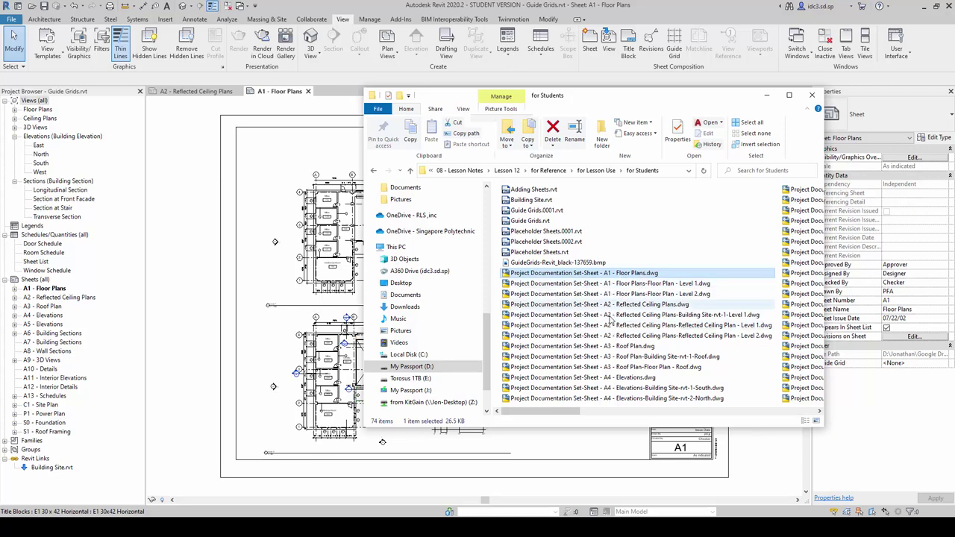
scroll(610, 394, down, 7)
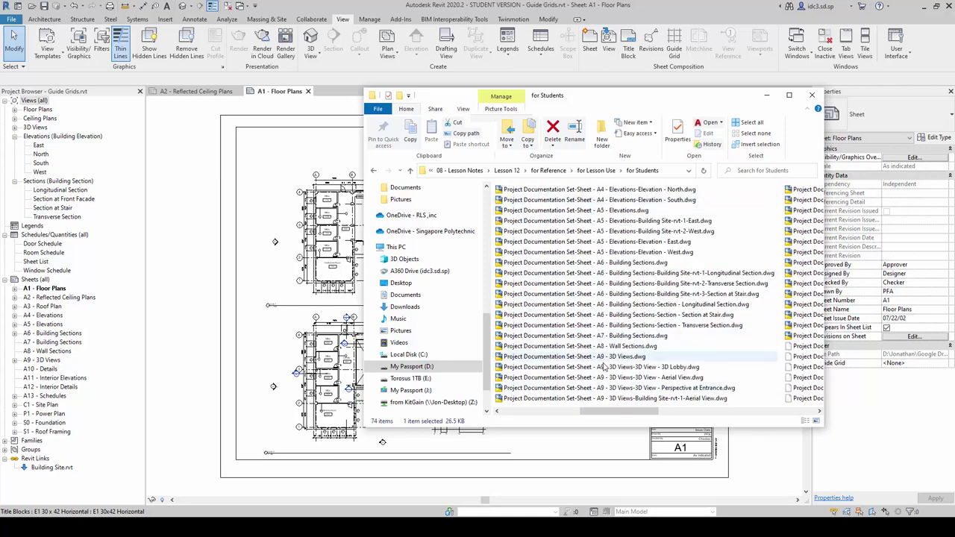
scroll(678, 317, up, 7)
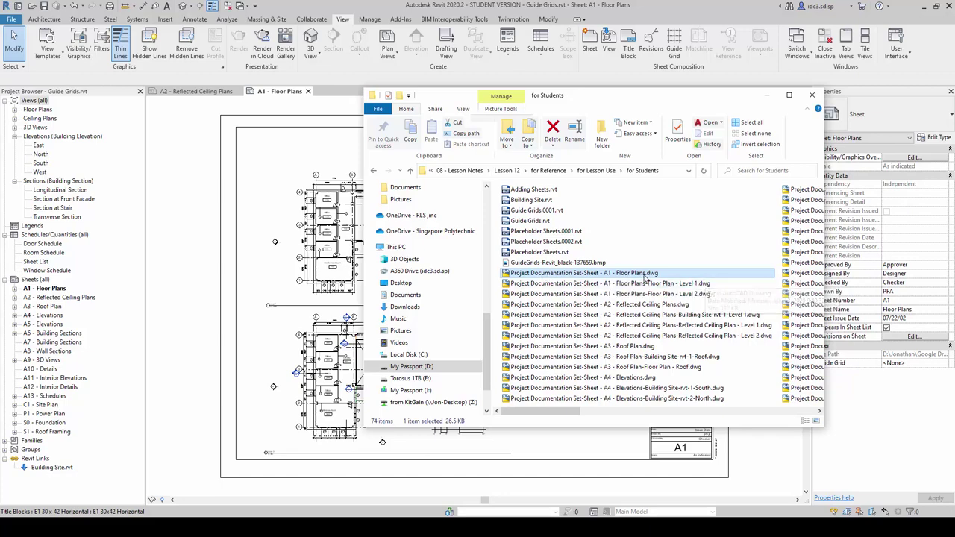
double_click(617, 273)
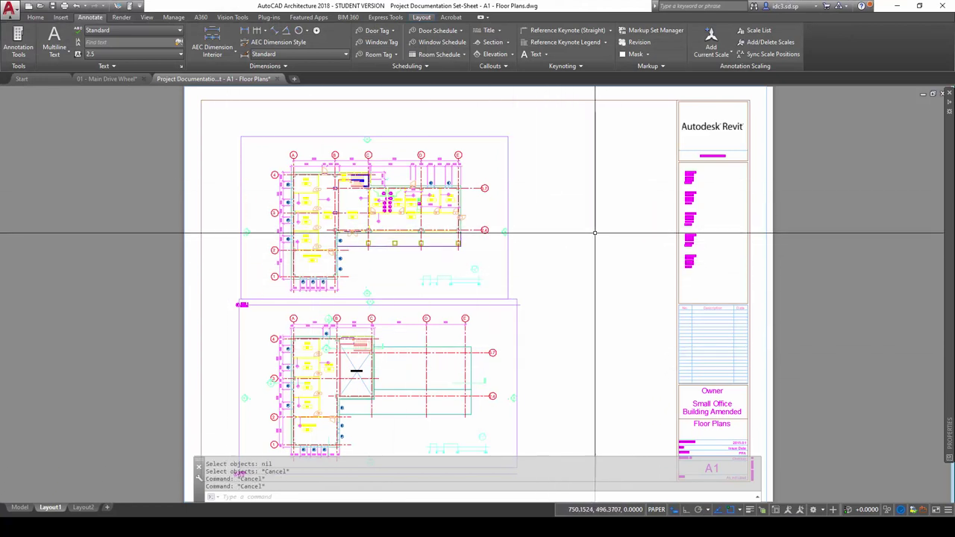
- Cancel a trial viewport selection and switch the A1 Floor Plans drawing to the Model tab
click(550, 266)
click(506, 252)
key(Escape)
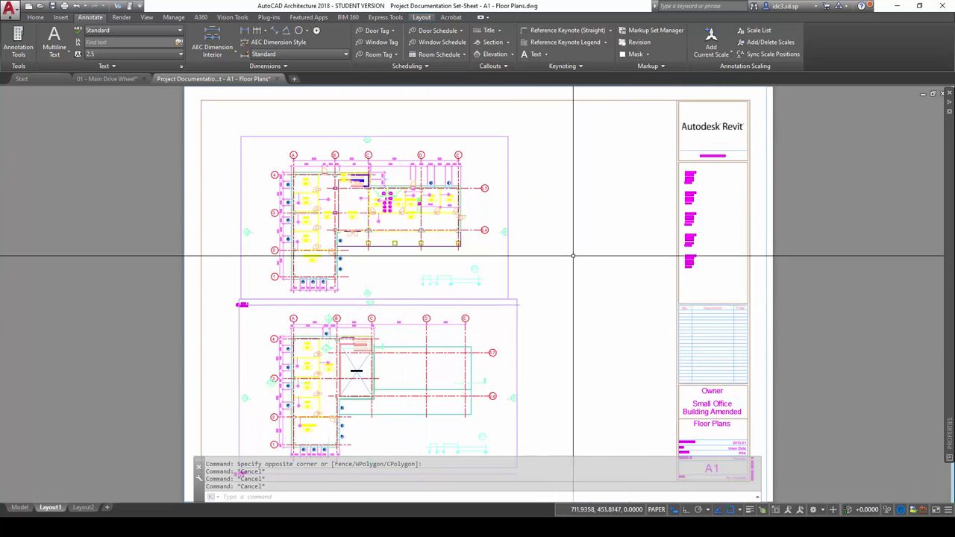
click(22, 509)
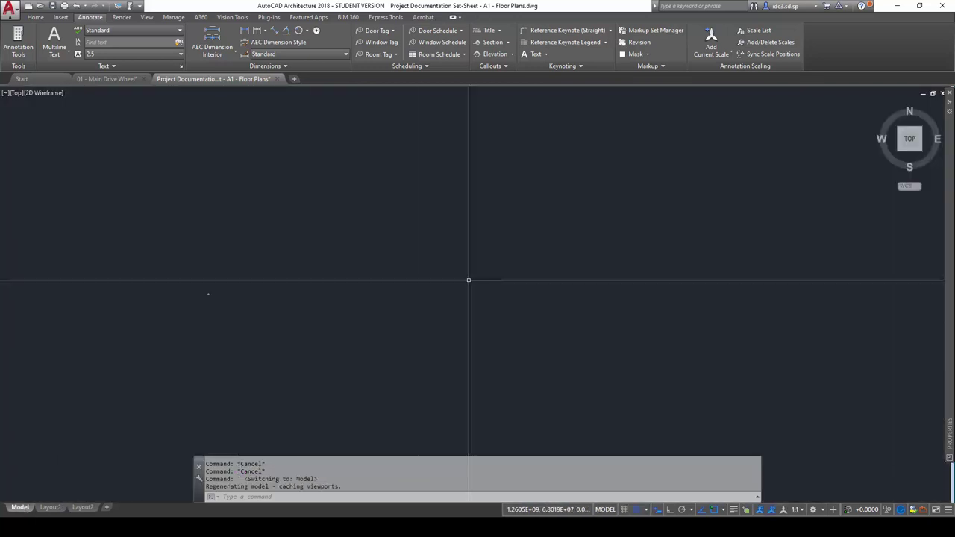
- Zoom extents to show both floor plans, then select the left plan's xref
text(z)
key(Return)
text(e)
key(Return)
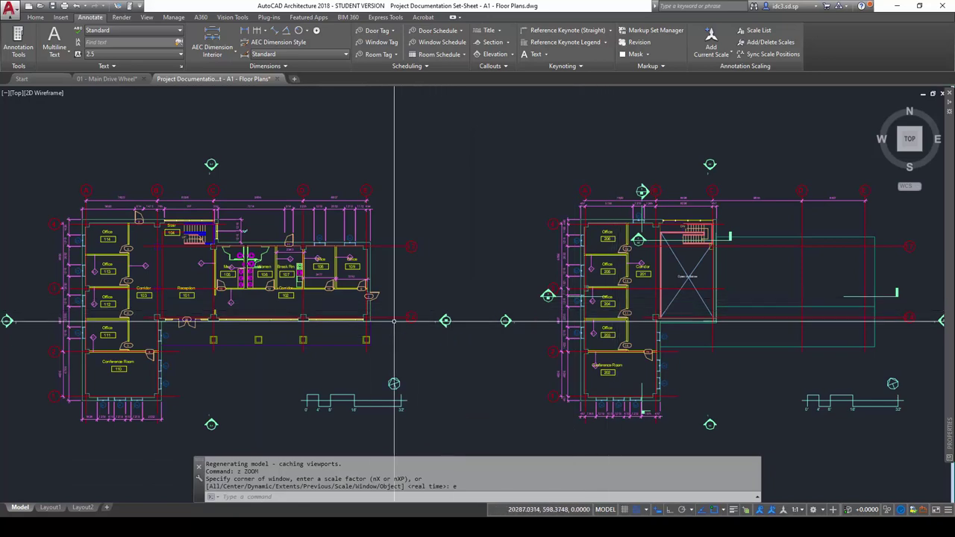
click(353, 306)
click(303, 265)
key(Escape)
key(Escape)
click(353, 307)
click(302, 265)
scroll(440, 294, down, 4)
scroll(441, 287, up, 5)
scroll(463, 258, down, 1)
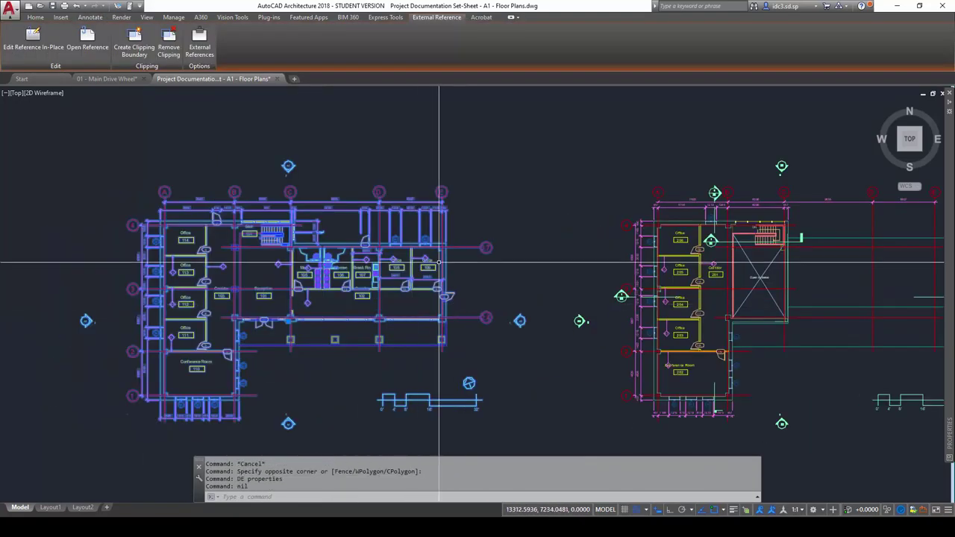
- Read the External Reference's Saved Path in Properties, then close it and return to Explorer
text(de)
key(Return)
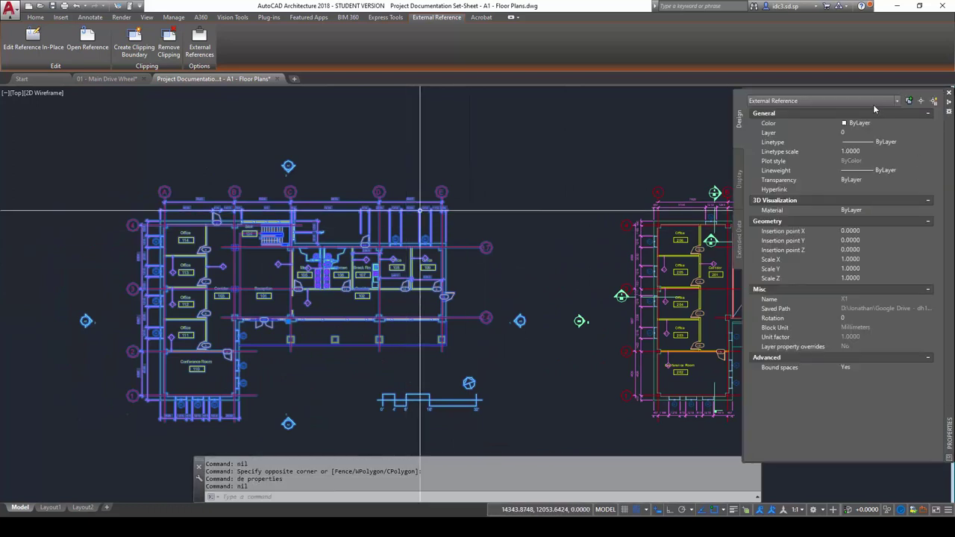
click(871, 102)
click(851, 112)
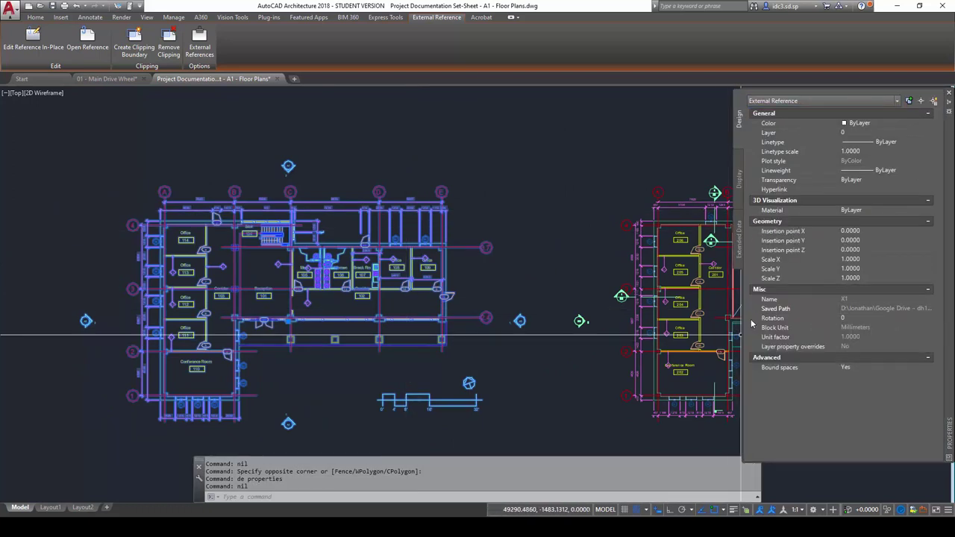
drag(743, 319, 626, 319)
drag(693, 314, 702, 313)
key(ctrl+1)
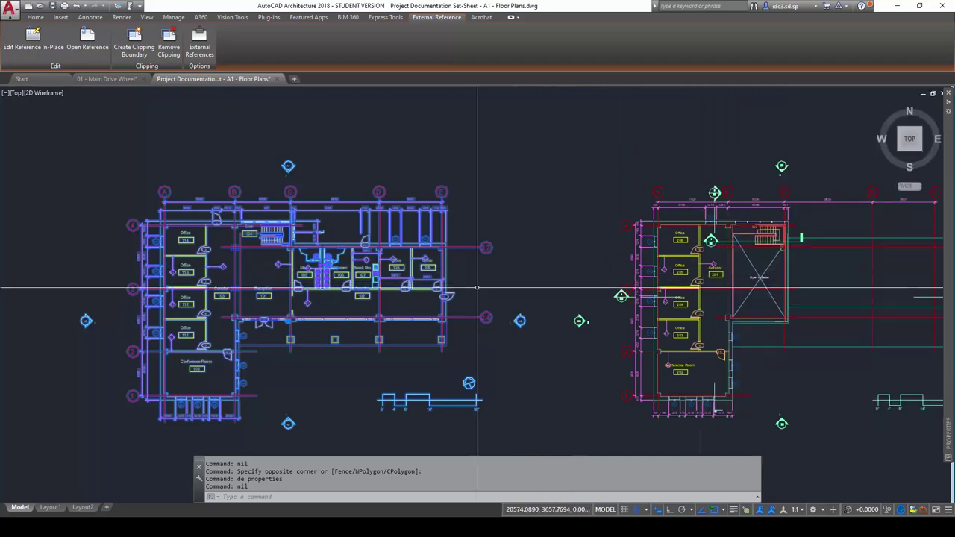
key(Escape)
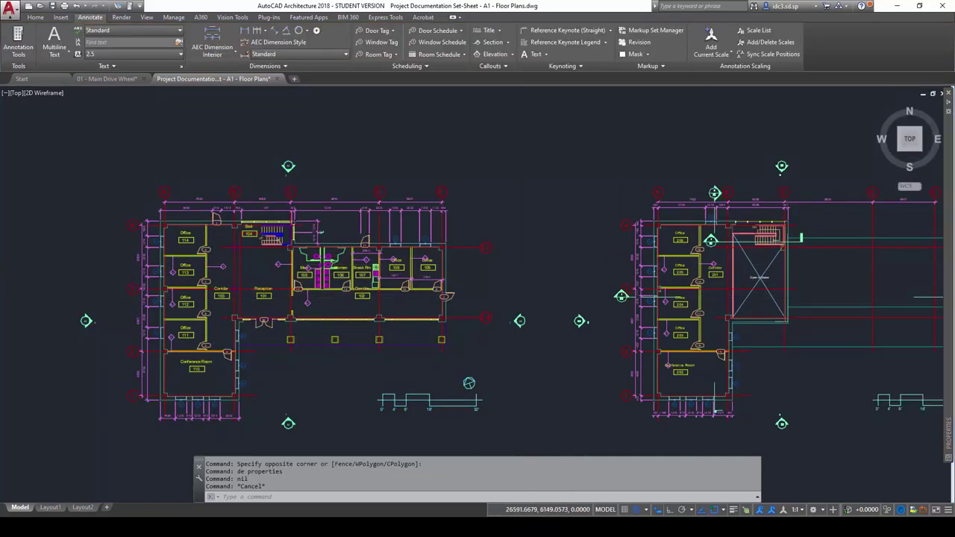
key(alt+Tab)
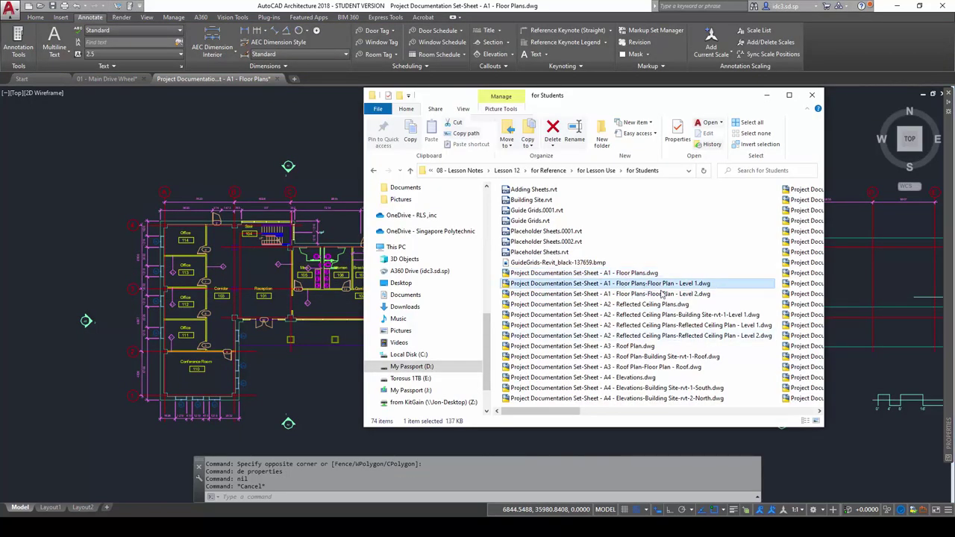
- Open Floor Plan - Level 1.dwg from the for Students folder and view it in AutoCAD
click(649, 285)
click(657, 295)
click(660, 284)
double_click(656, 285)
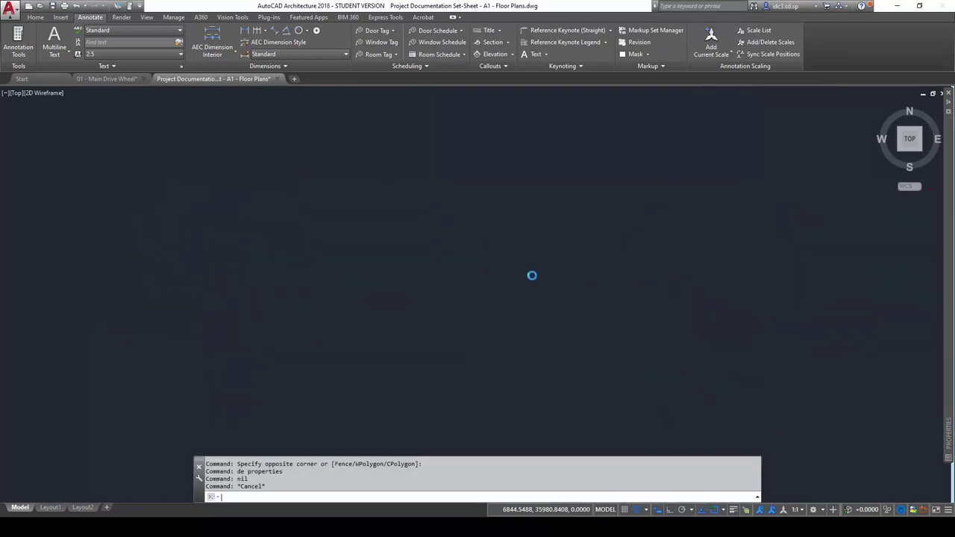
click(500, 235)
click(451, 317)
key(Escape)
scroll(453, 314, down, 3)
key(Escape)
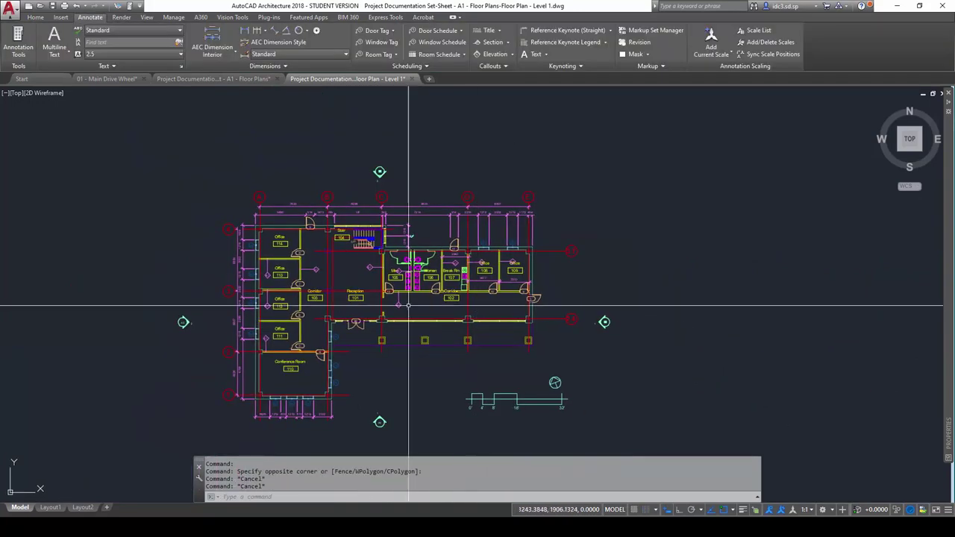
- Return to A1 Floor Plans, select its left xref for comparison, and recentre both plans
click(186, 79)
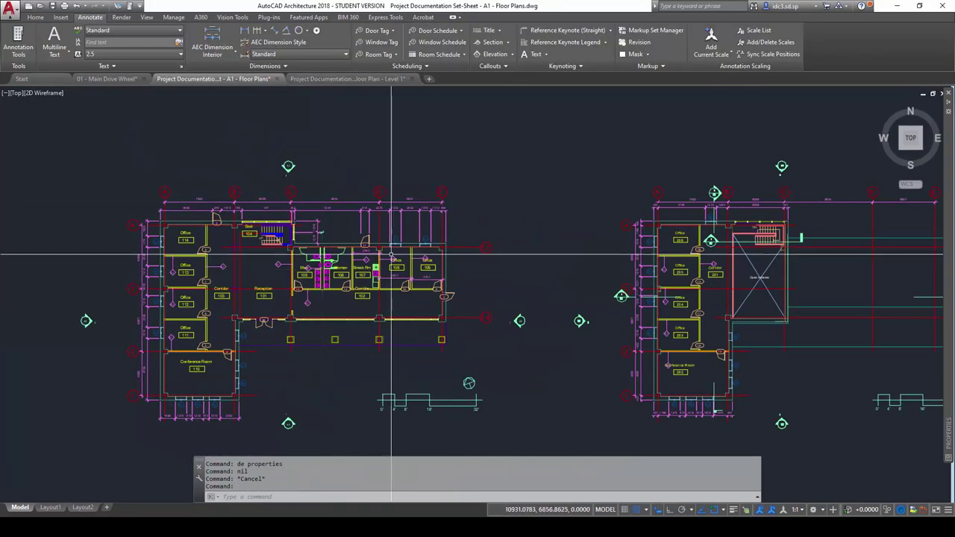
click(350, 277)
click(329, 271)
scroll(426, 258, down, 2)
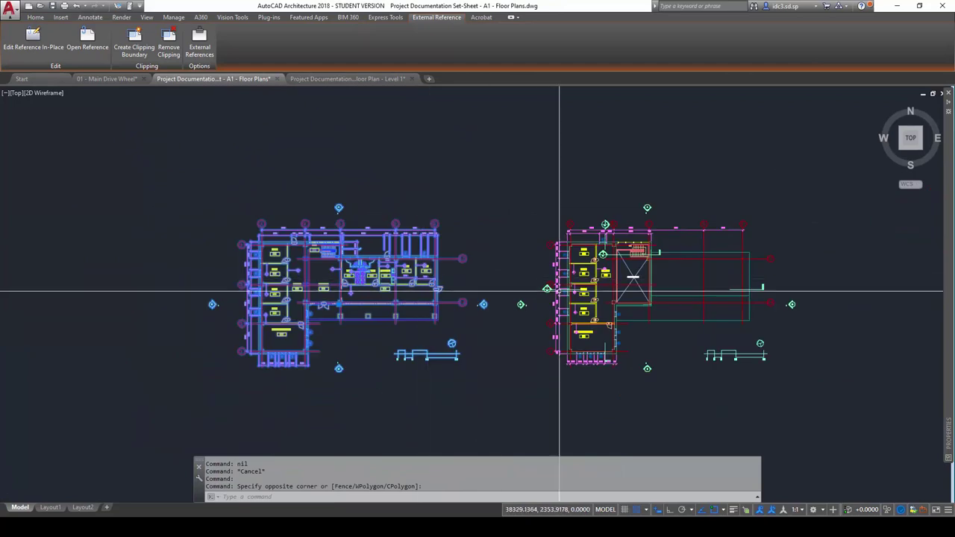
scroll(538, 302, up, 2)
middle_drag(512, 305, 496, 303)
key(Escape)
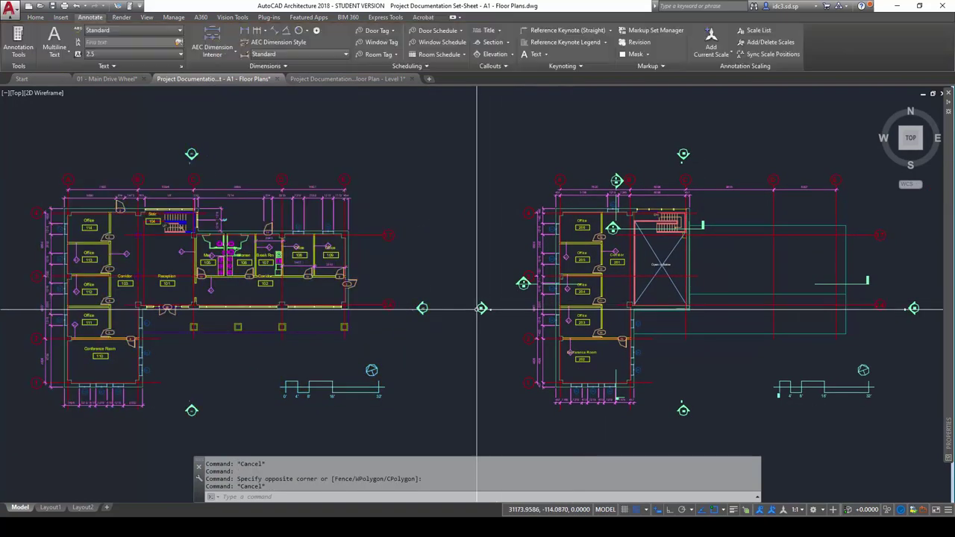